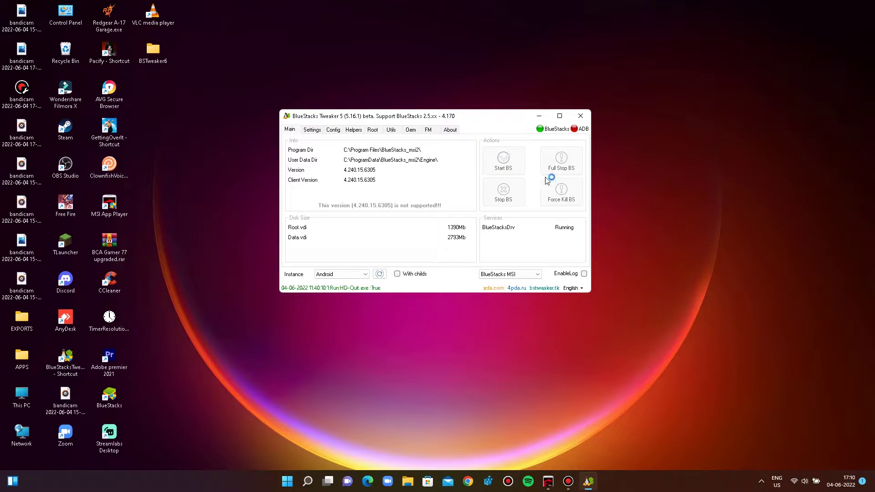
Force-kill the running BlueStacks MSI processes and unlock root for the Android instance
click(563, 197)
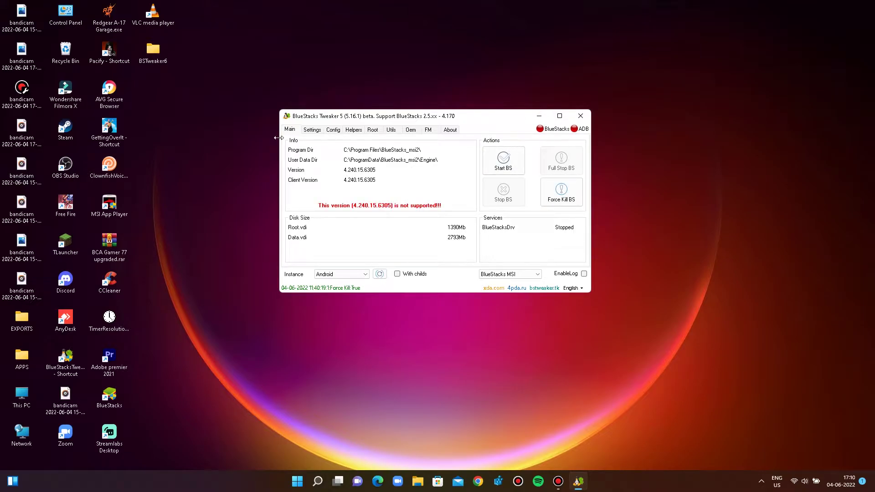
click(335, 131)
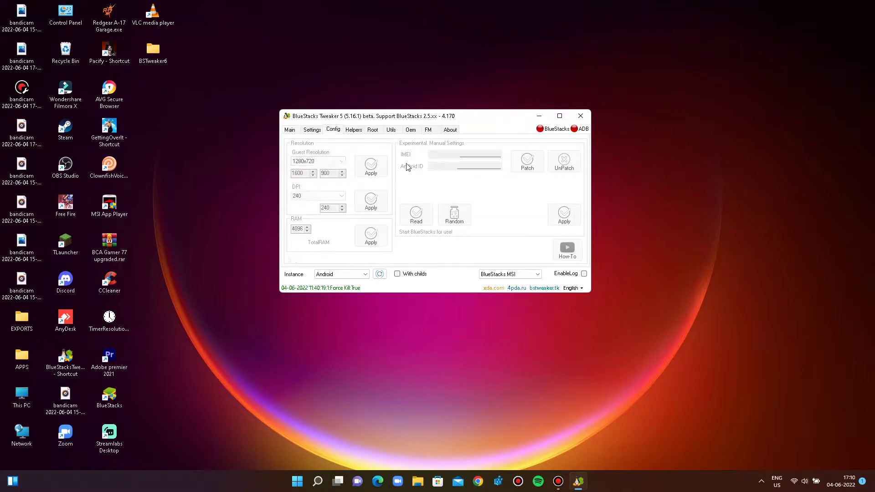
click(373, 130)
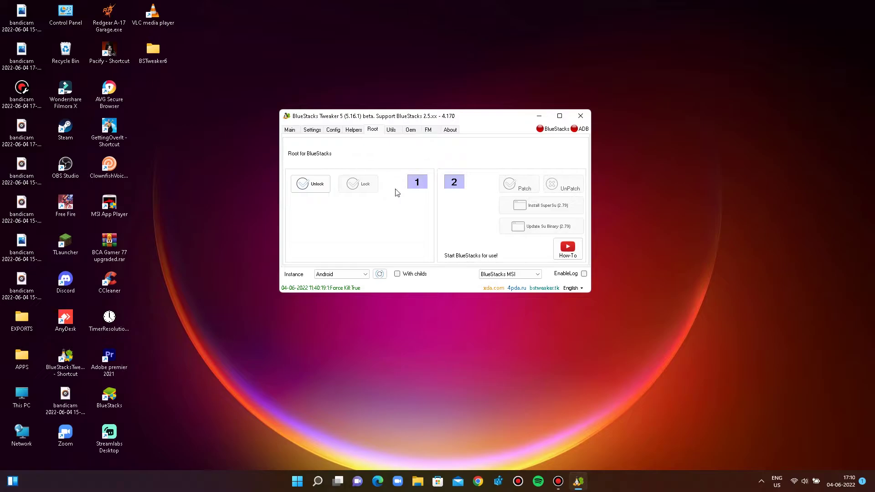
click(312, 184)
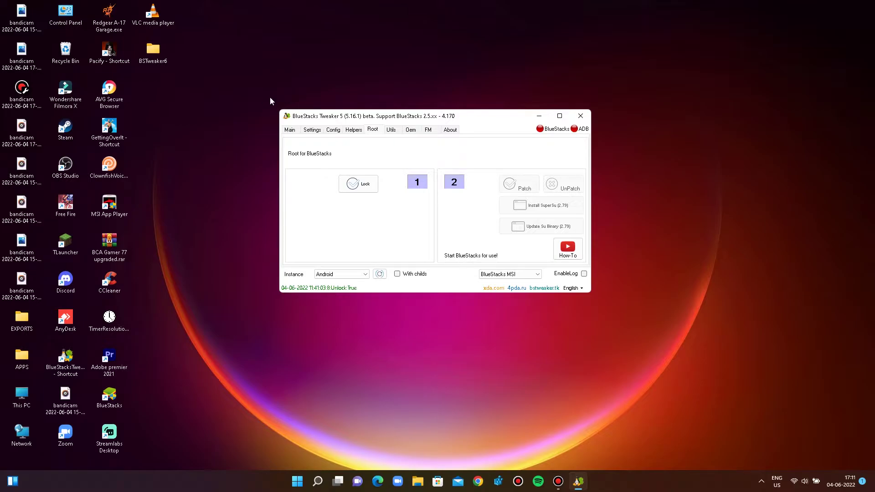
Start the emulator from the tweaker and show its My games page in a maximized window
click(293, 131)
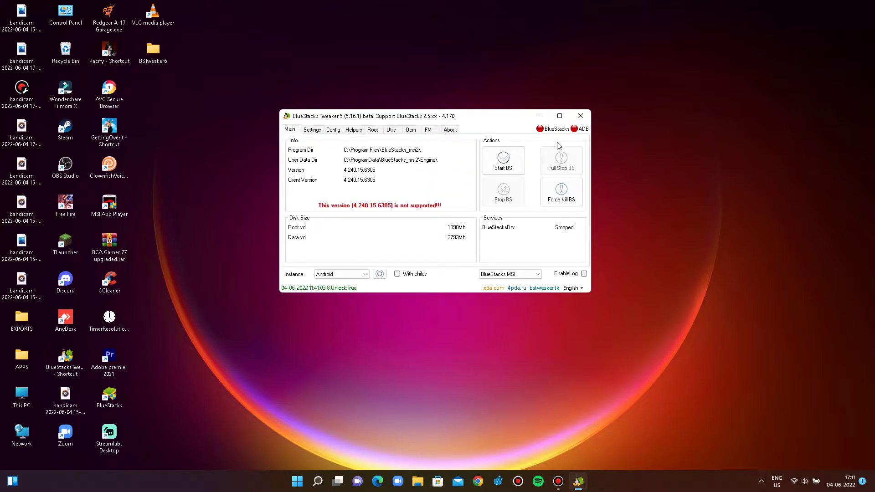
click(503, 165)
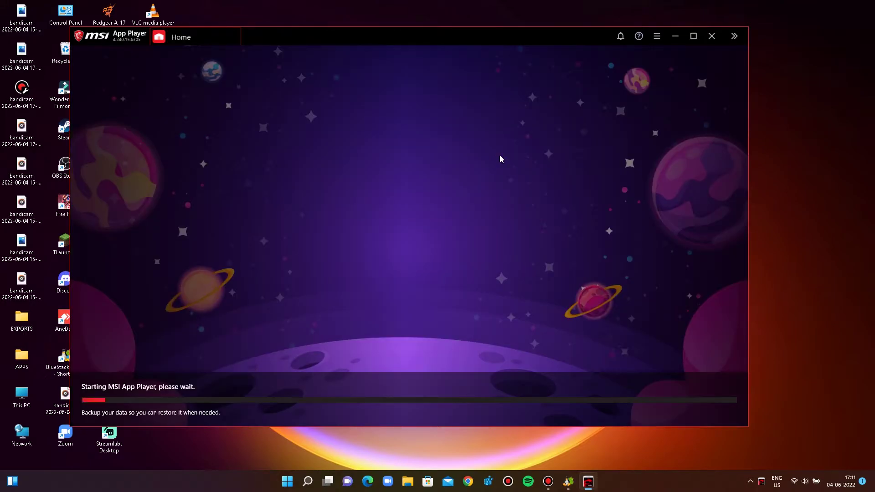
click(734, 36)
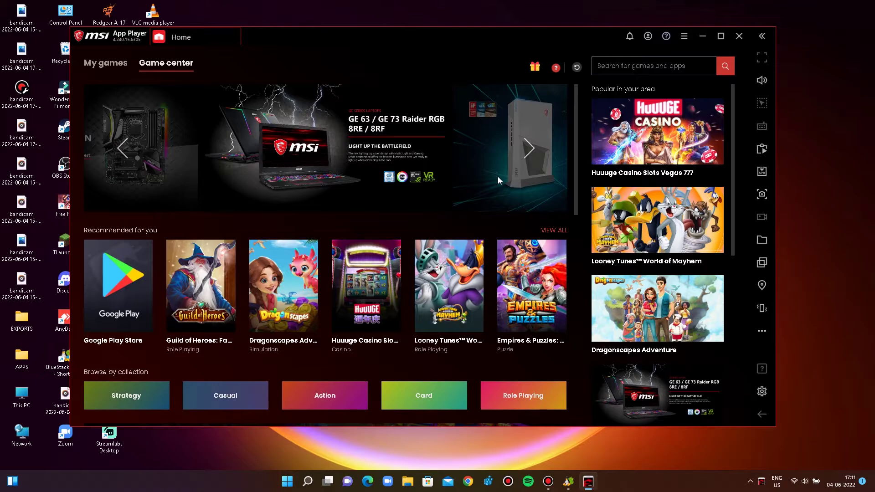
click(111, 63)
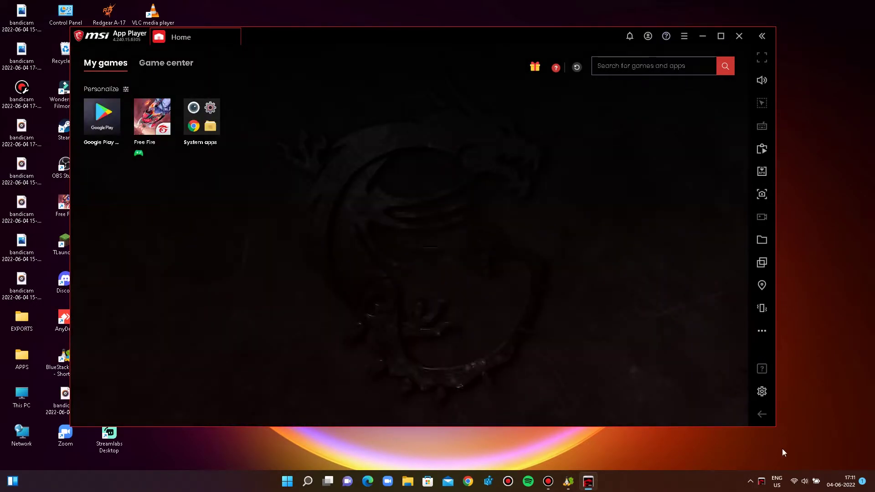
drag(775, 425, 536, 292)
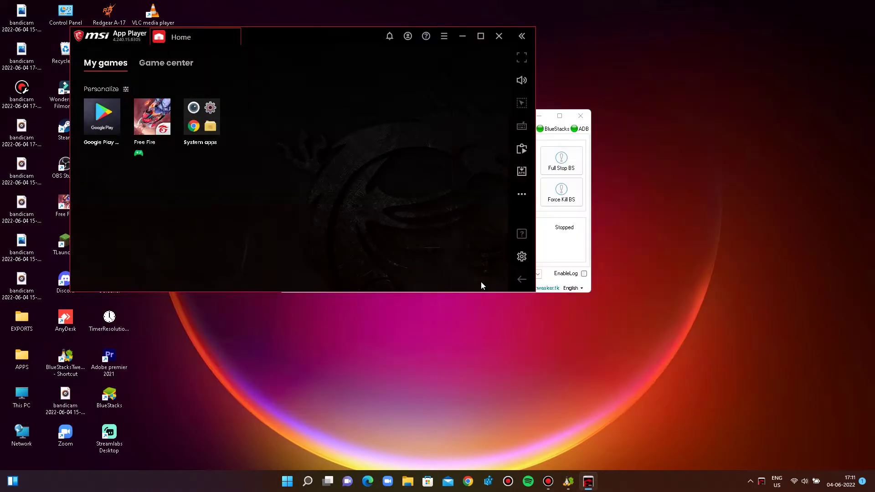
click(541, 118)
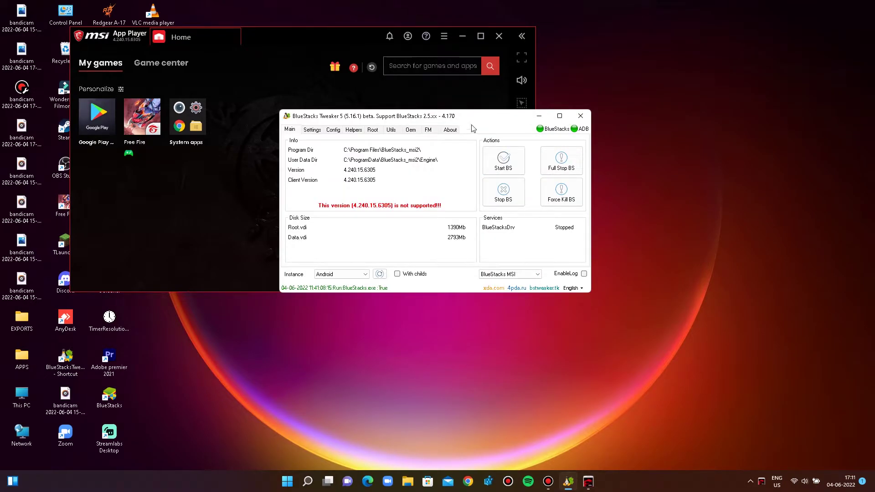
click(480, 36)
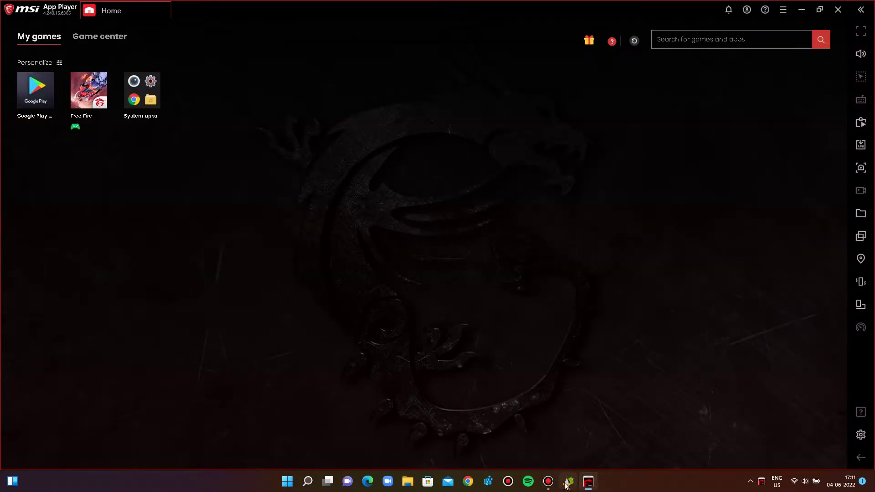
Switch to BlueStacks Tweaker, apply the root patch to the running emulator and install SuperSU 2.79
click(568, 481)
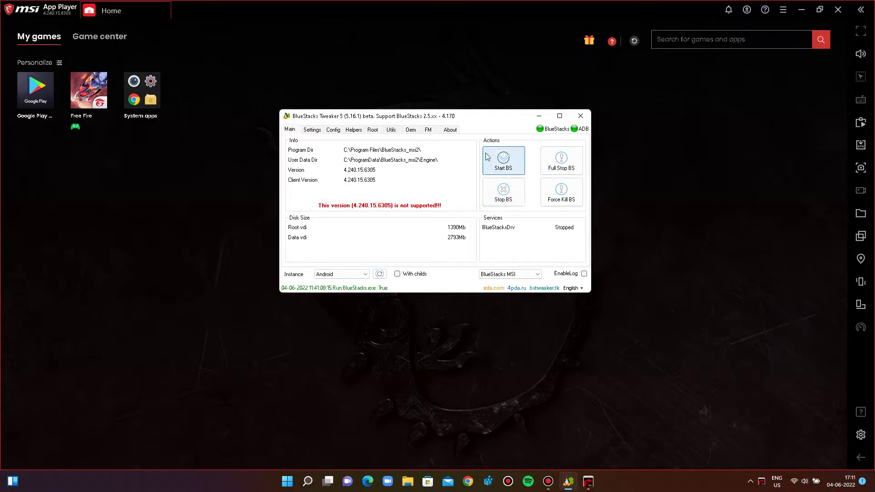
click(377, 130)
click(508, 184)
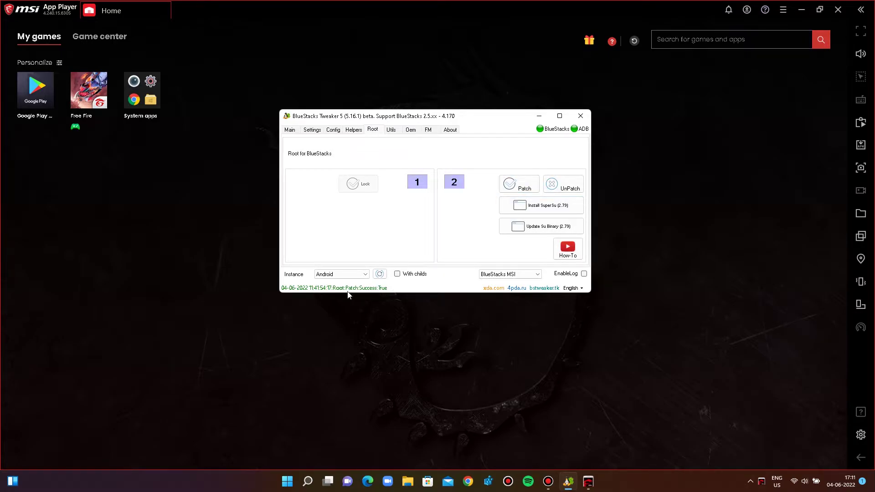
click(542, 207)
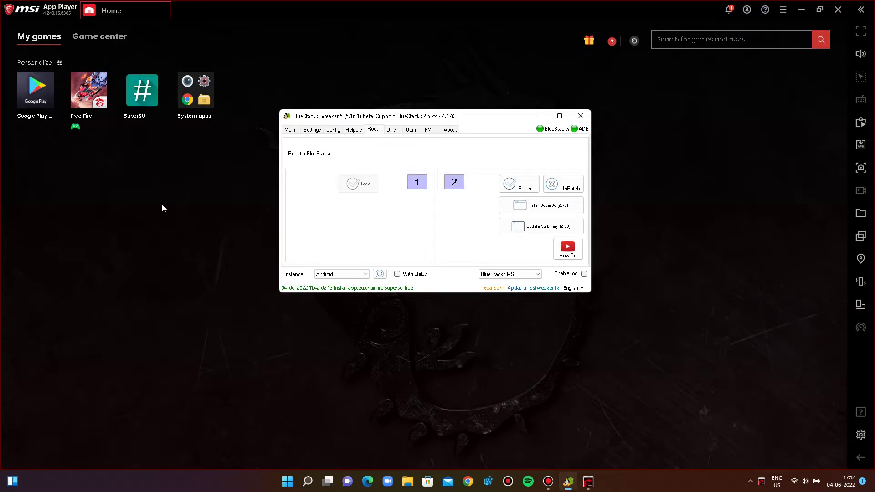
Launch SuperSU in MSI App Player, set it up as a new user and close it
click(142, 106)
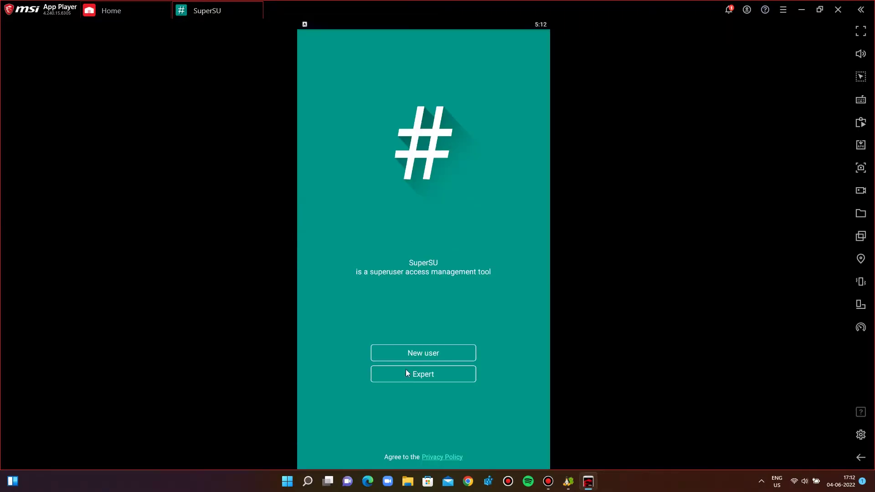
click(445, 356)
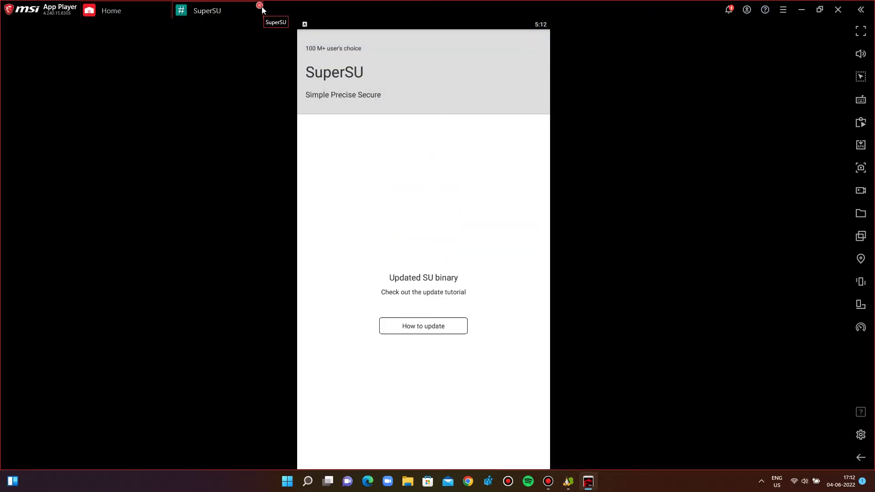
click(259, 5)
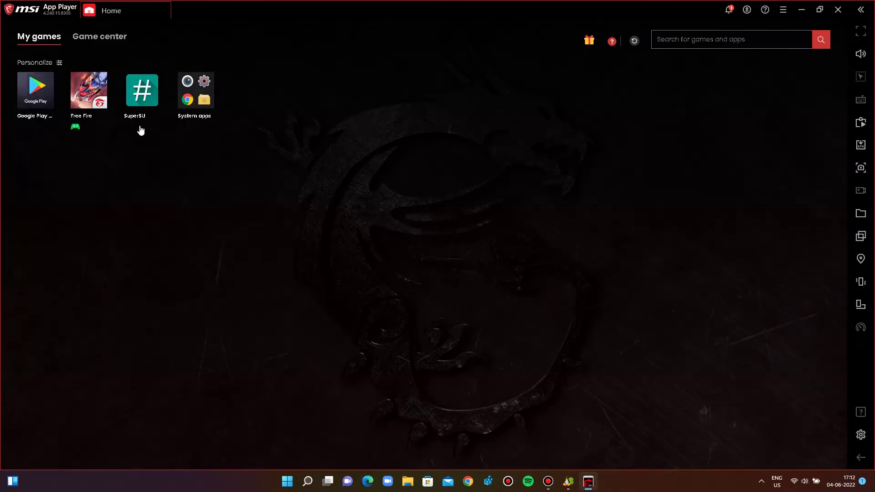
Reopen SuperSU, update the SU binary with the Normal method, acknowledge it without rebooting, decline the follow offer and close the app
click(141, 91)
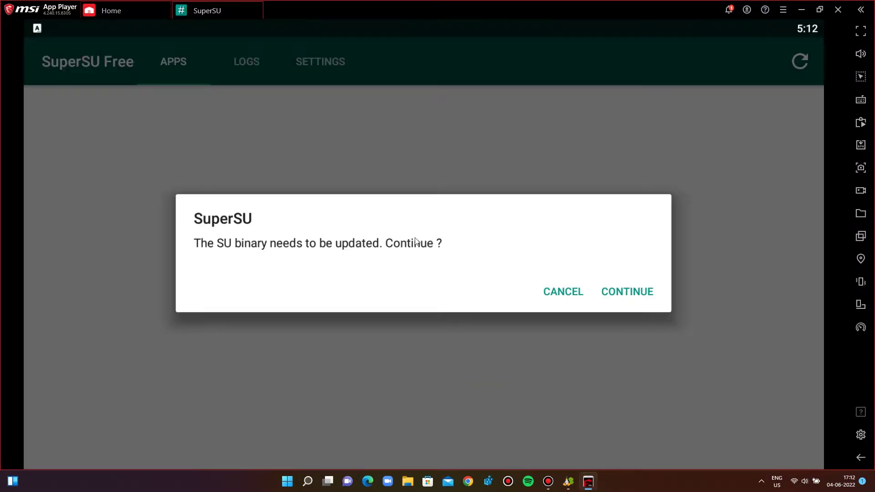
click(631, 292)
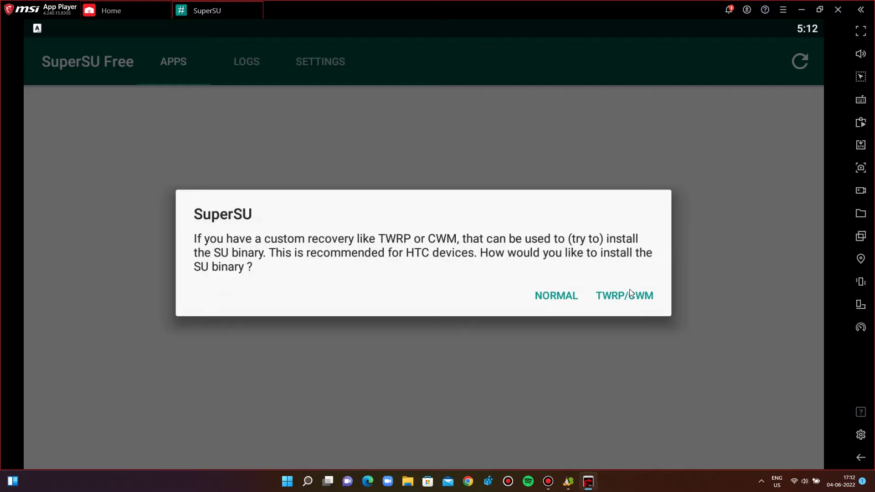
click(558, 290)
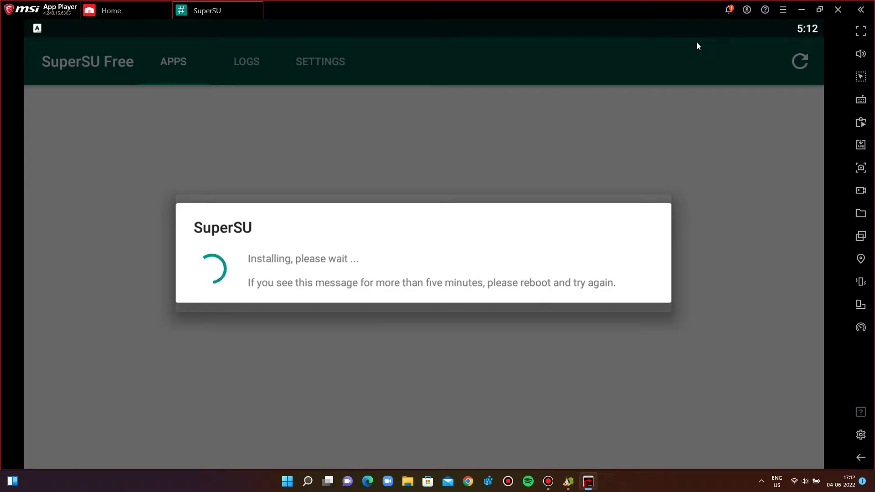
click(726, 11)
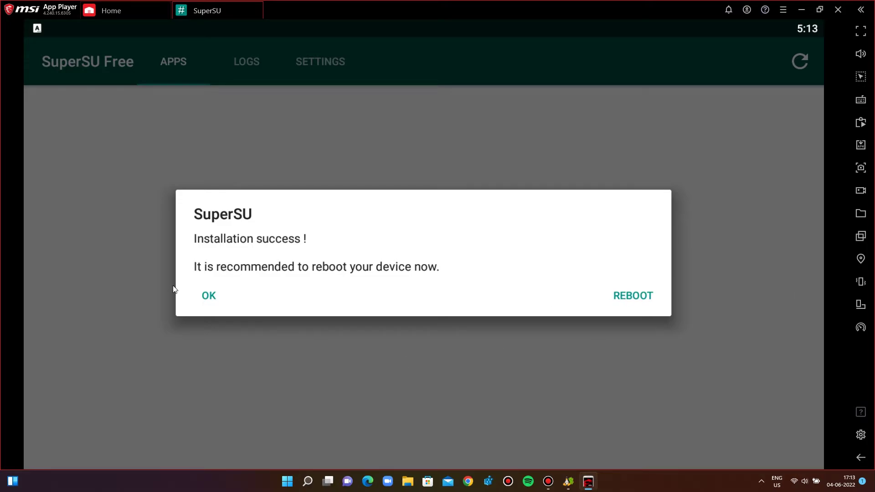
click(209, 297)
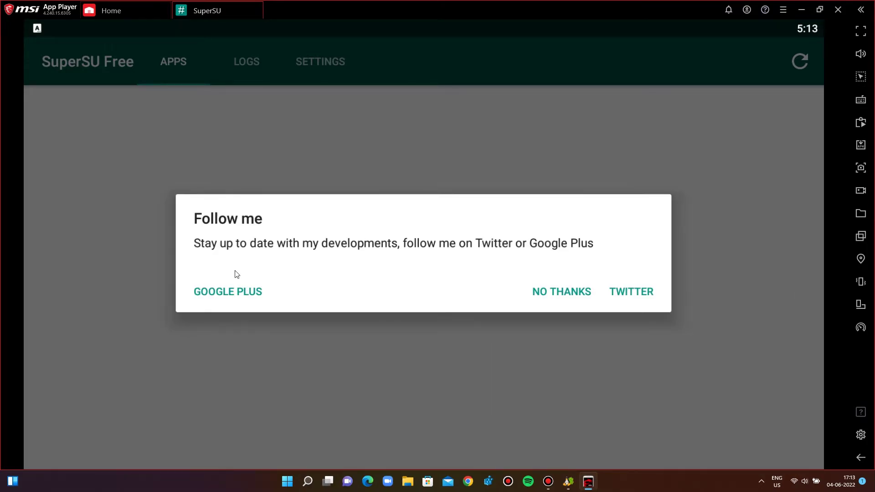
click(559, 294)
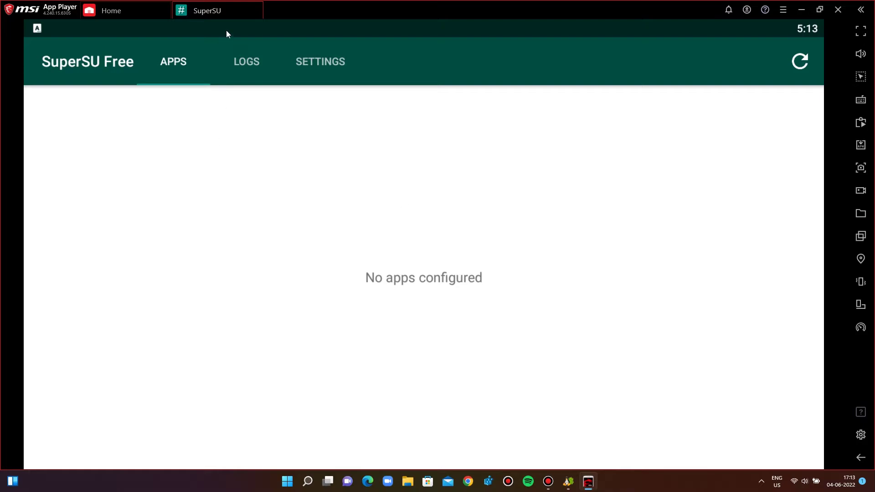
click(260, 6)
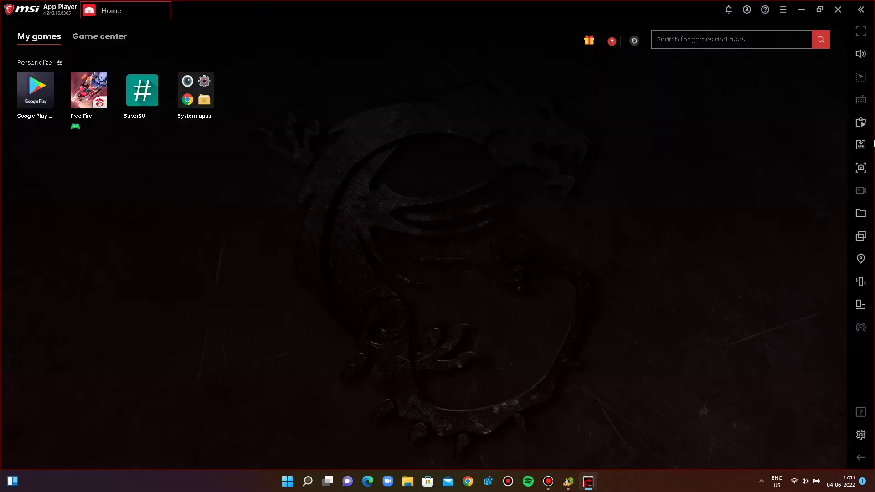
Install color-changer-pro-root-apk-v1.11.apk into the emulator from the This PC Downloads folder
click(861, 145)
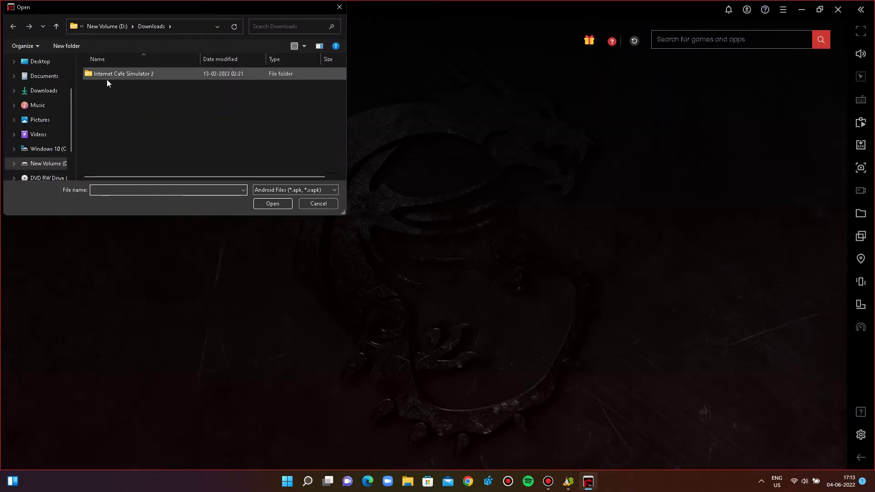
click(58, 150)
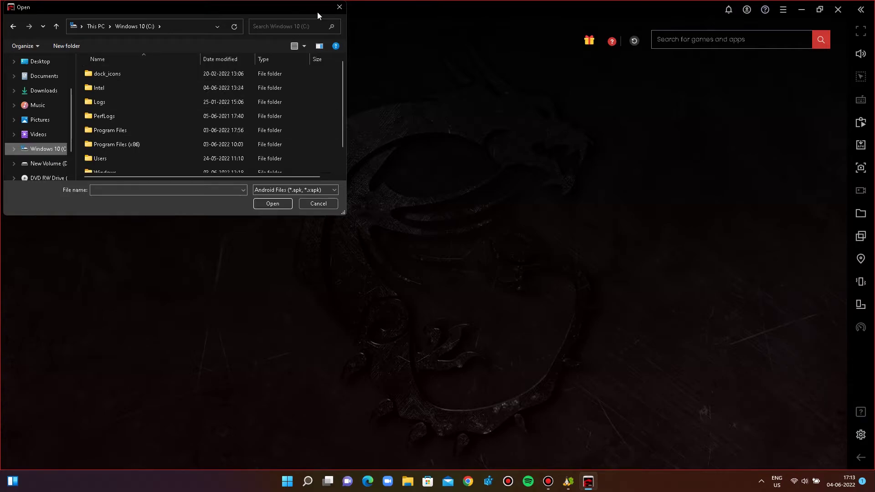
click(54, 90)
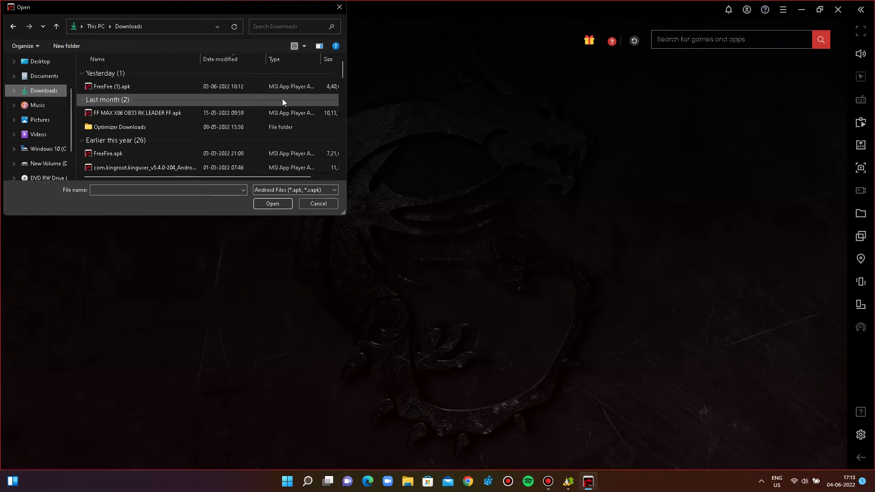
drag(342, 69, 343, 78)
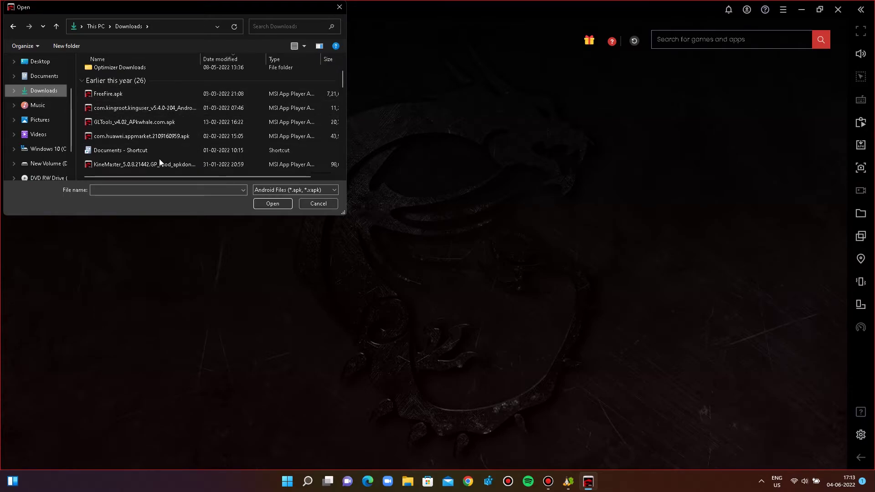
drag(342, 82, 342, 96)
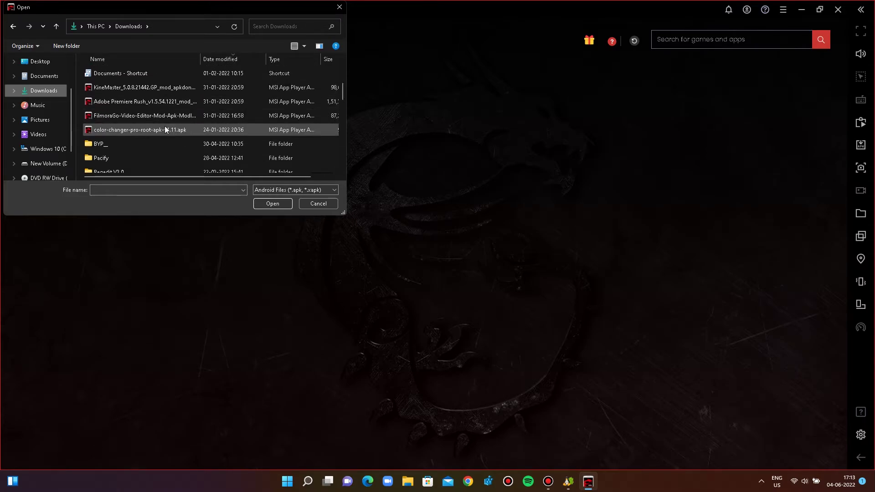
mouse_move(343, 89)
mouse_down()
mouse_move(343, 96)
mouse_move(344, 89)
mouse_up()
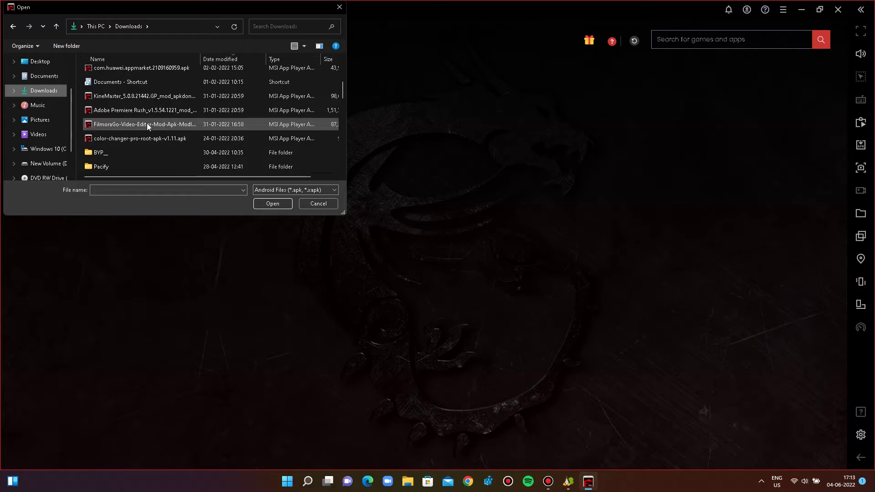
click(168, 139)
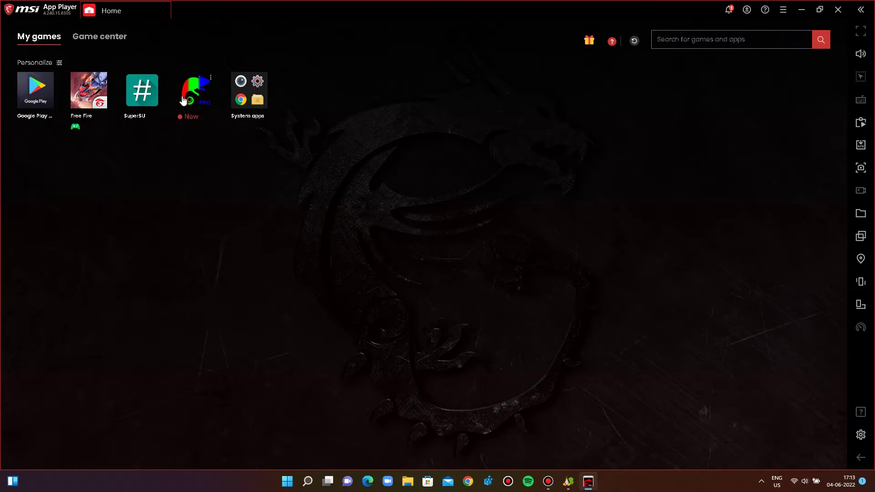
Open the Google Play Store and search for root checker using the suggested term
click(27, 91)
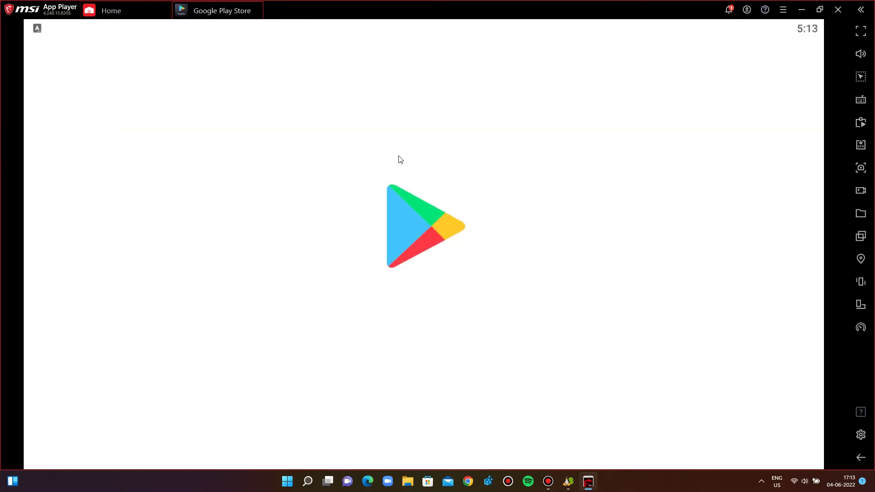
click(452, 69)
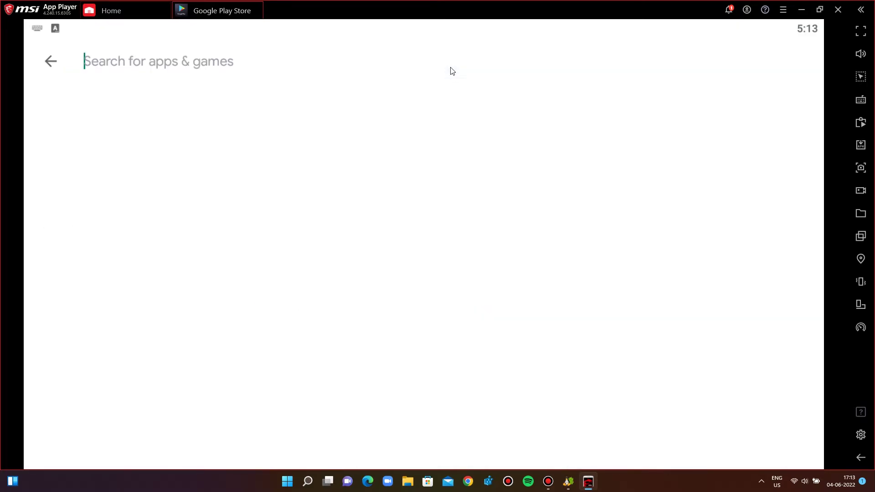
text(root)
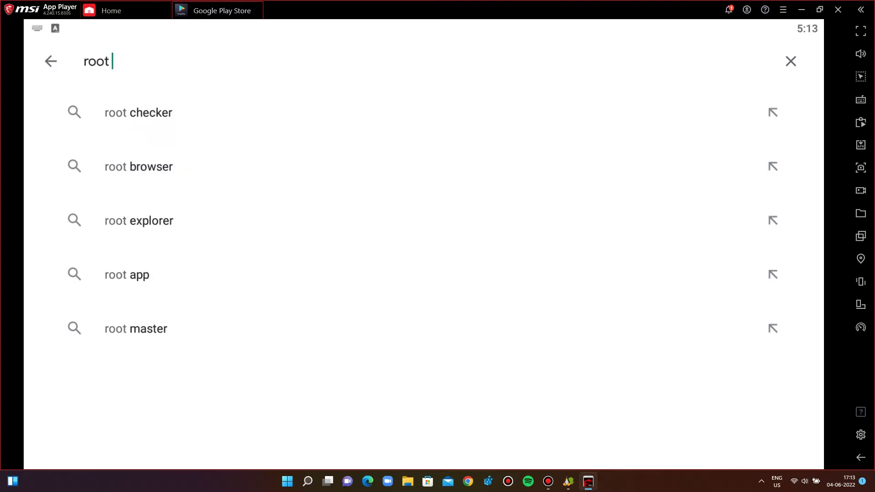
click(143, 109)
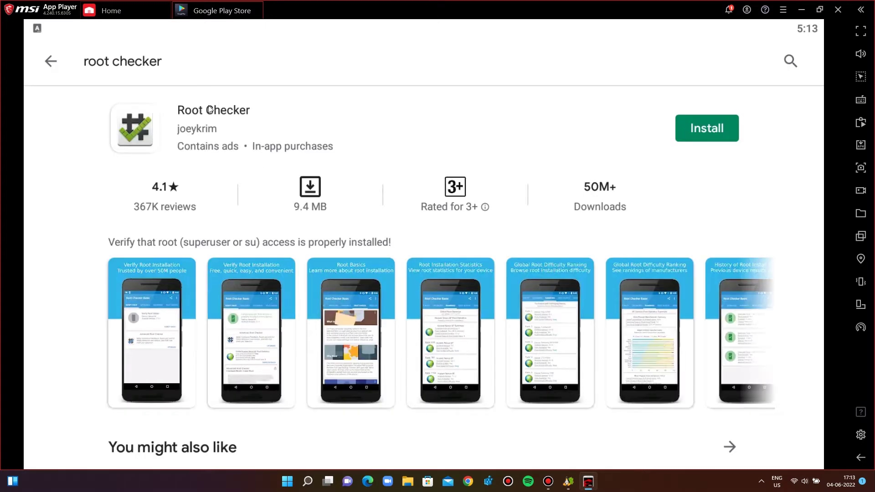
Install Root Checker from its Play Store listing and open it once installed
click(707, 129)
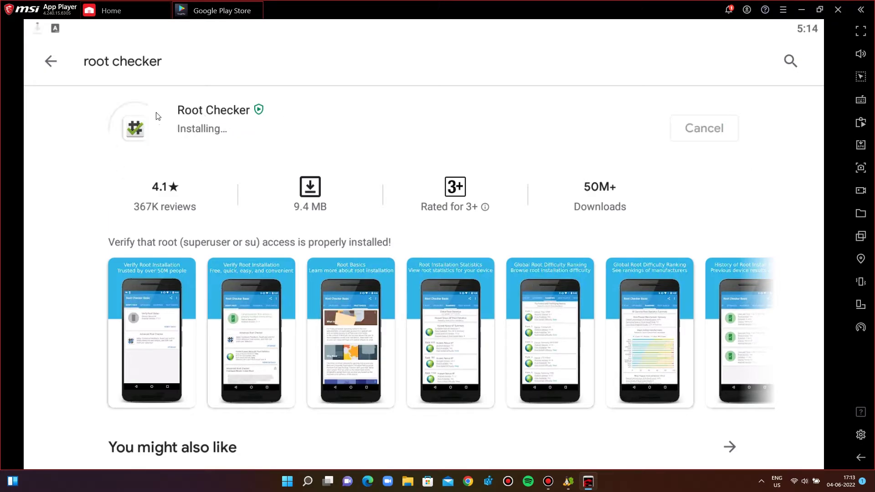
click(728, 10)
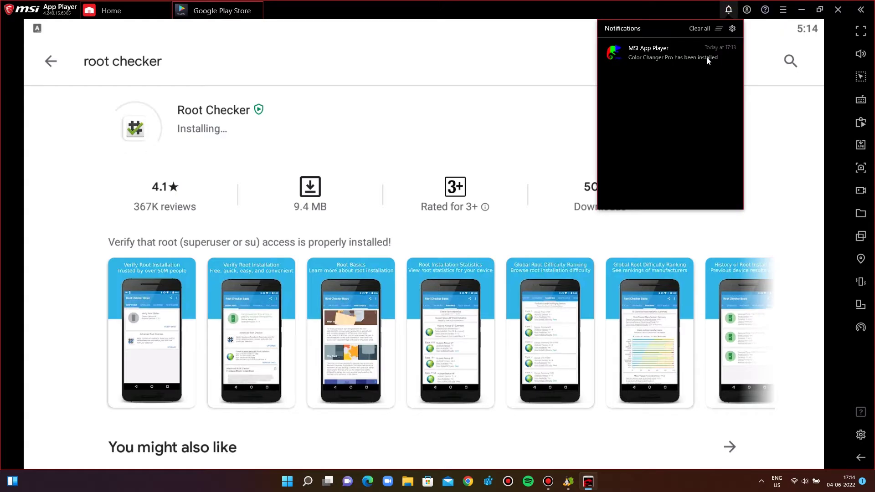
click(466, 131)
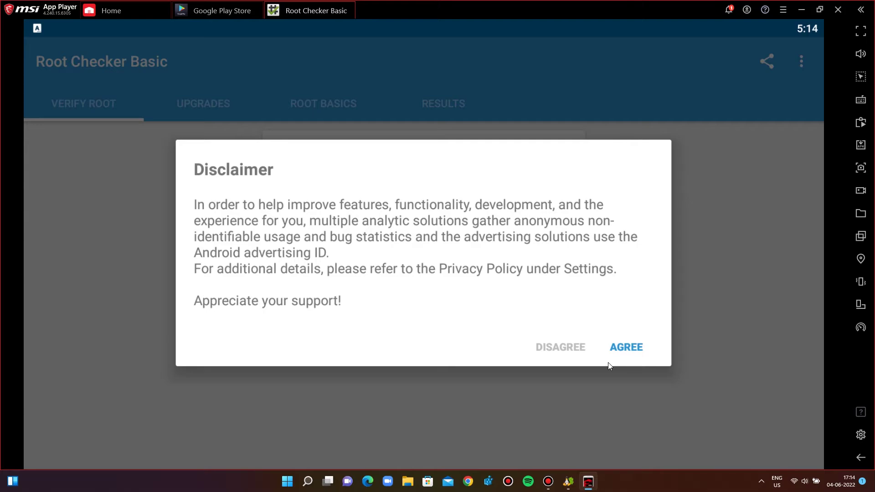
Accept the Root Checker disclaimer and introduction, then run the root verification full screen and grant its superuser request
click(628, 345)
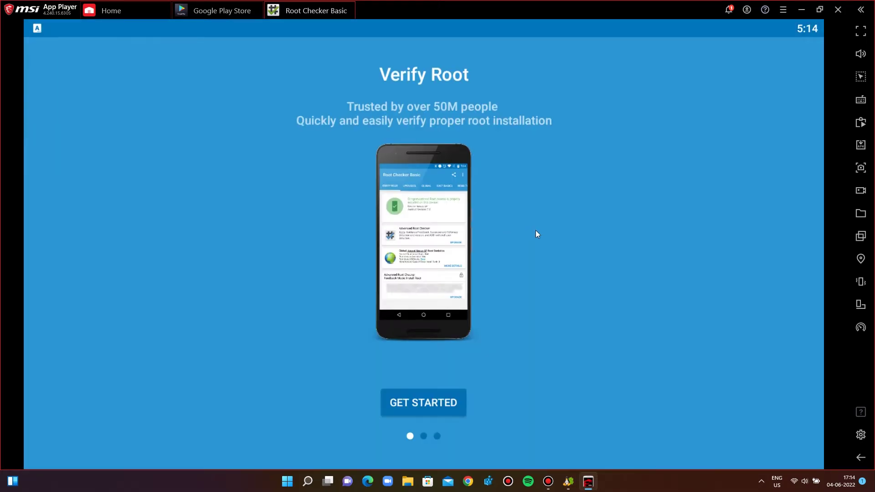
click(426, 407)
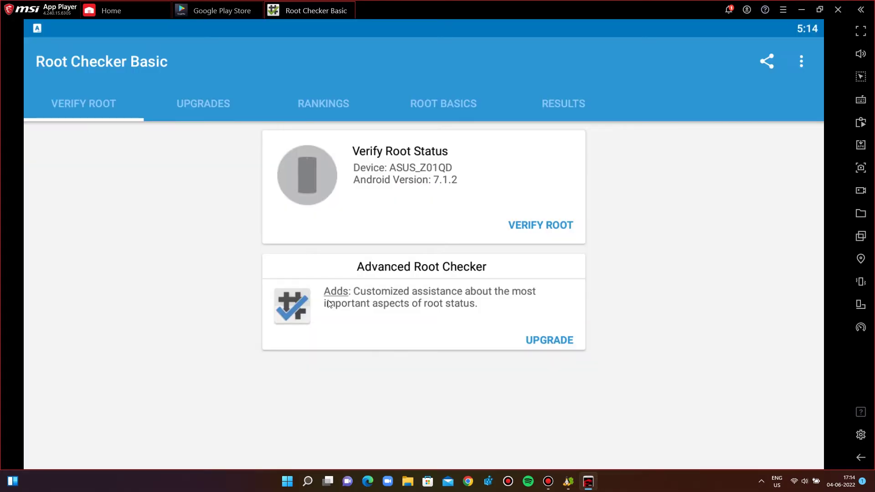
click(541, 225)
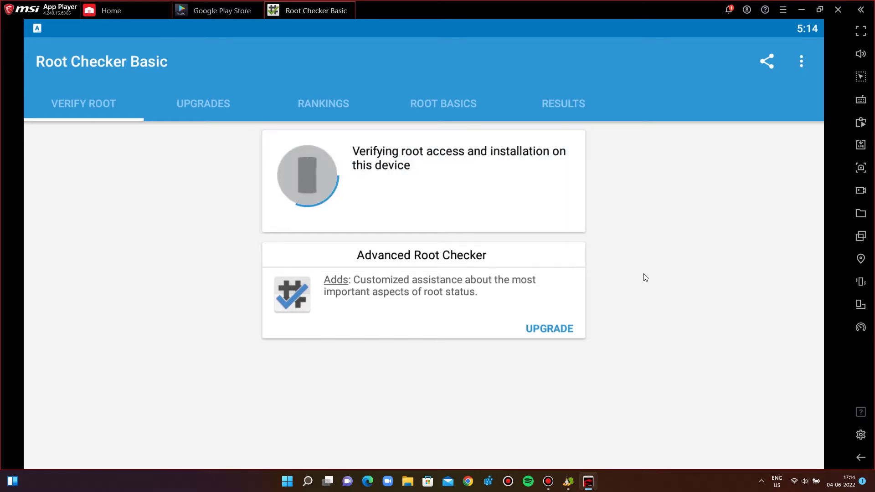
click(861, 31)
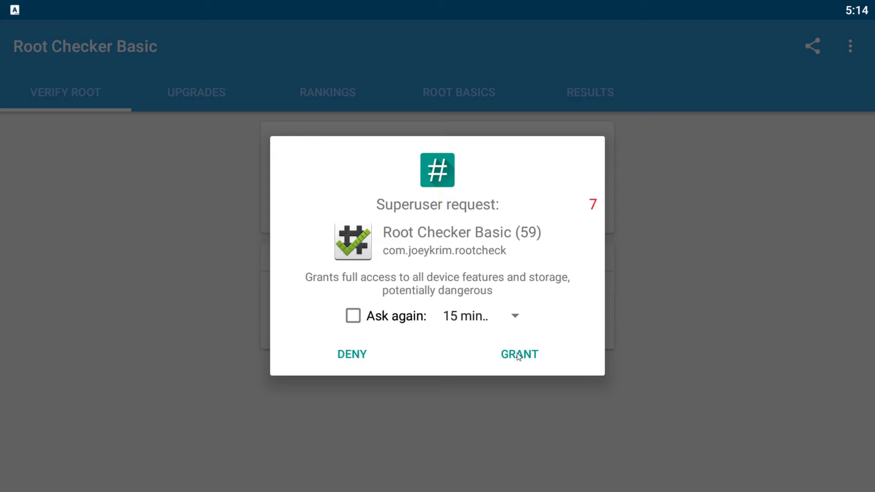
click(482, 342)
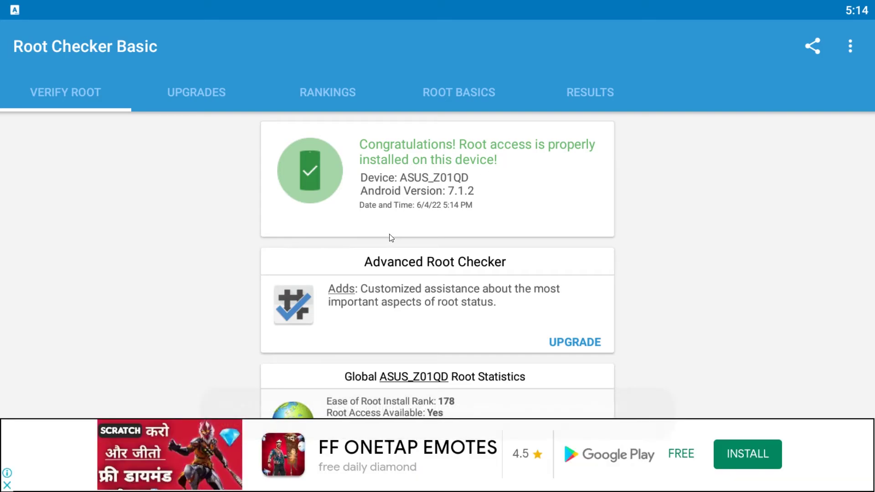
Leave full screen and close the Play Store, SuperSU and Root Checker to return to the emulator's home screen
key(Escape)
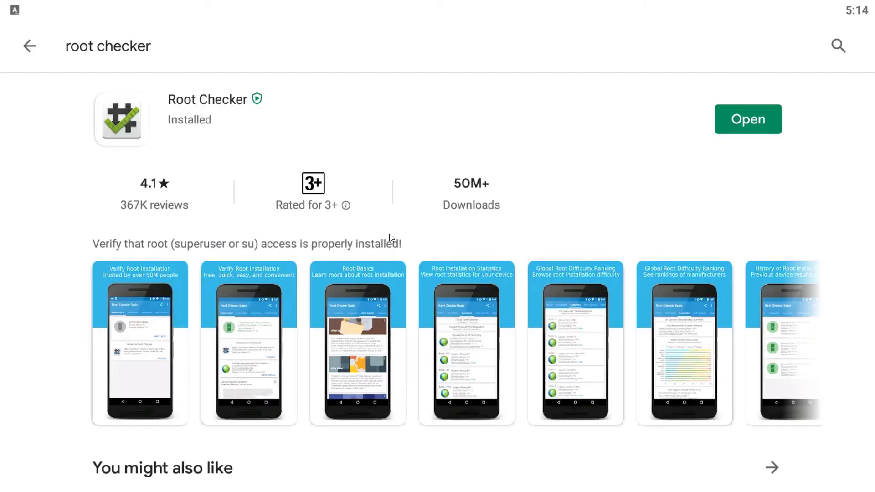
key(Escape)
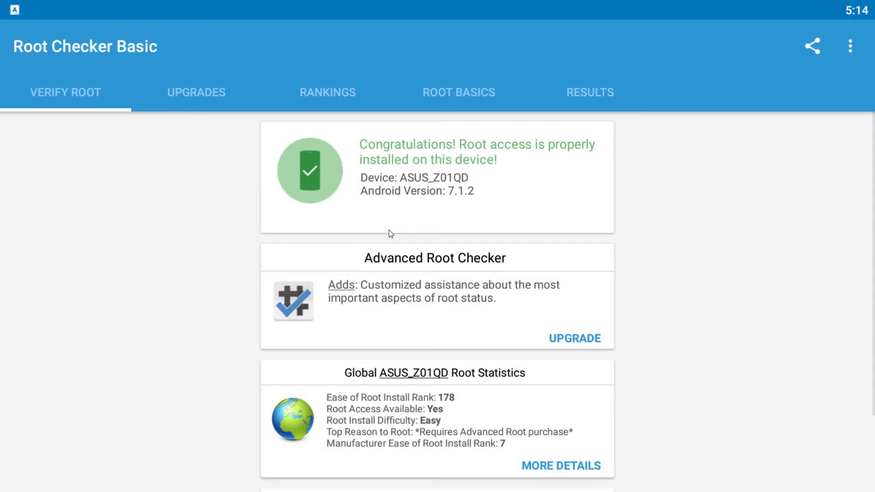
key(F11)
click(354, 5)
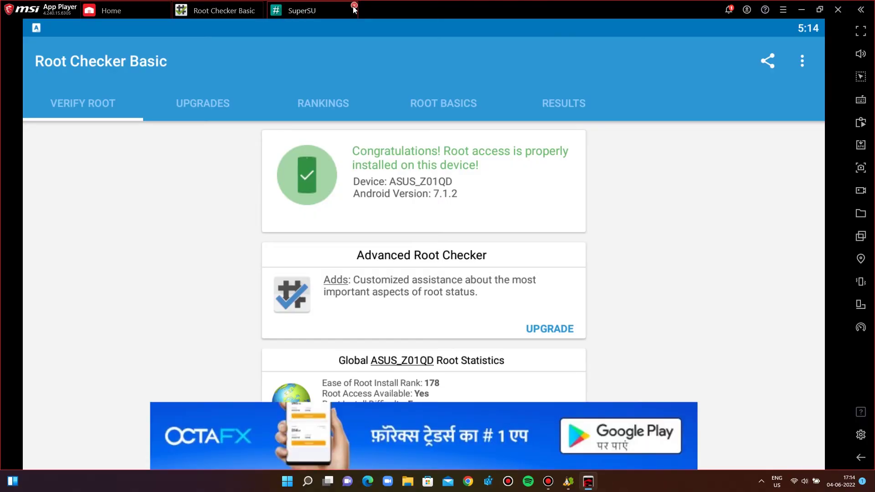
click(259, 6)
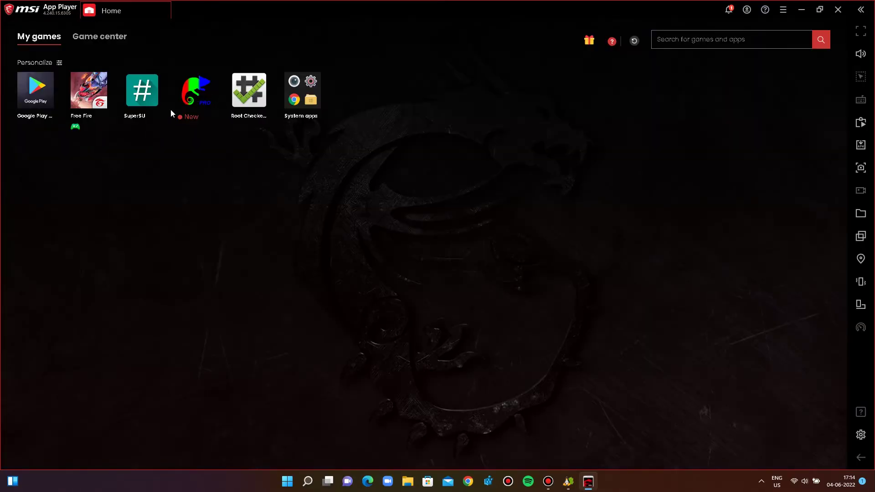
Launch Color Changer Pro, open the Custom1 color mode for editing and grant the app superuser access
click(203, 105)
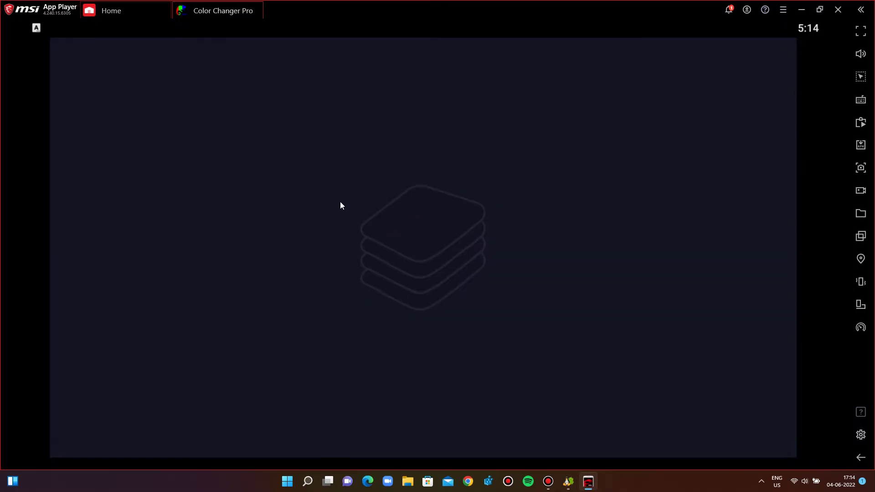
click(639, 324)
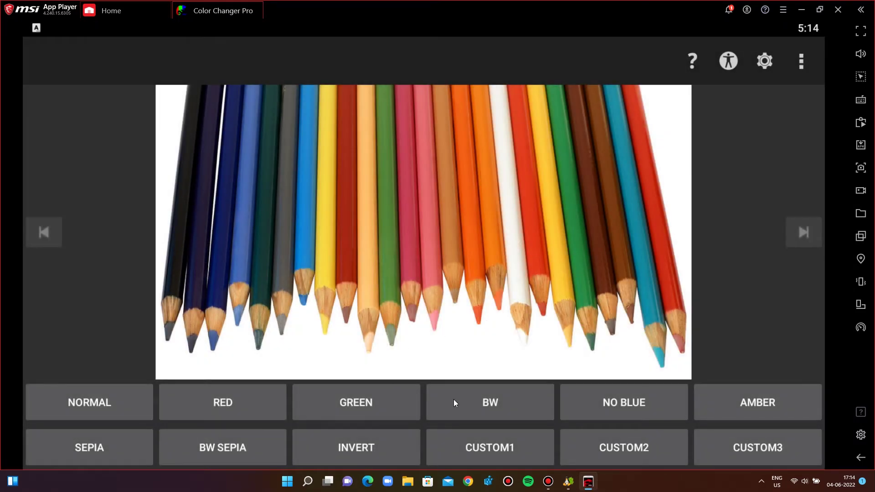
click(502, 448)
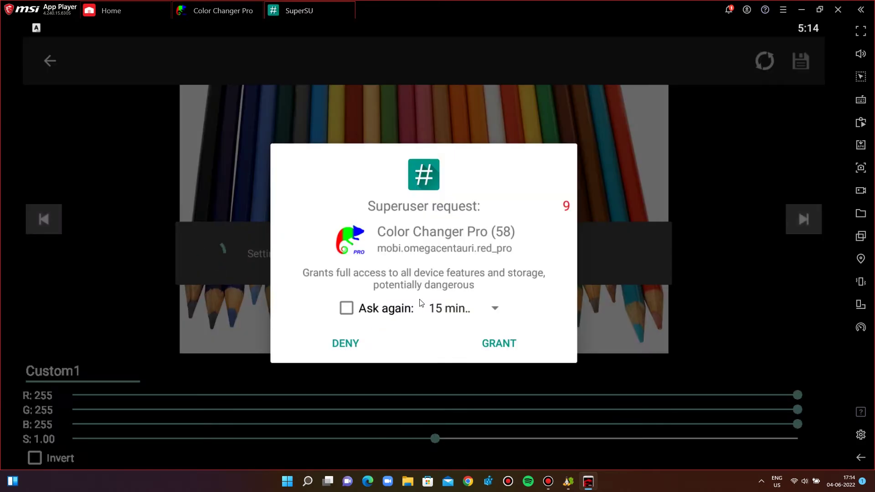
click(497, 347)
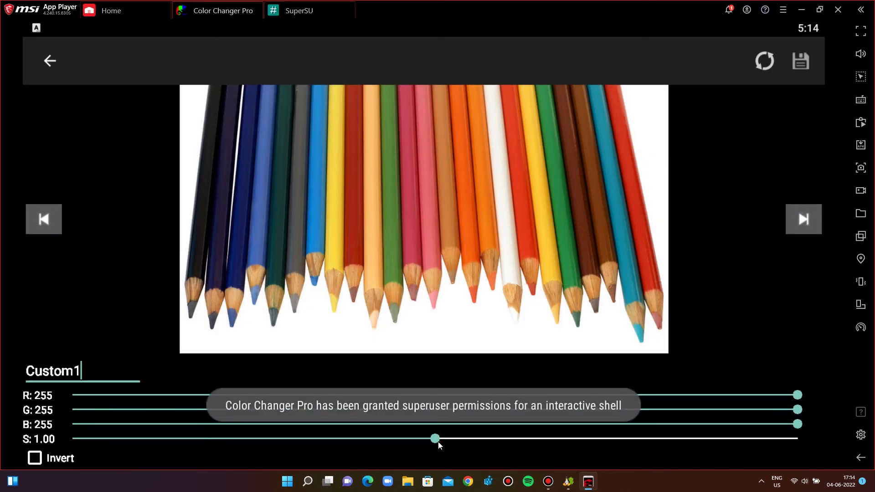
Set the Custom1 S value to 1.65, save the color mode and acknowledge the custom settings notice
drag(438, 443, 673, 427)
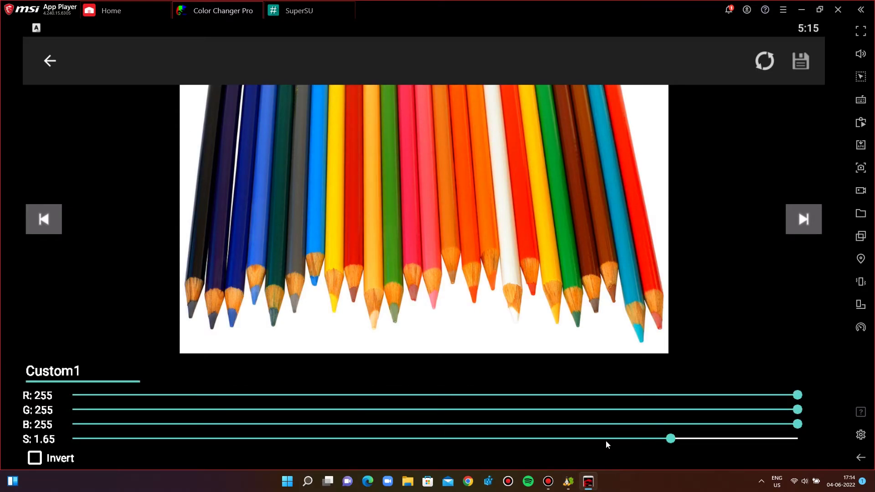
click(794, 67)
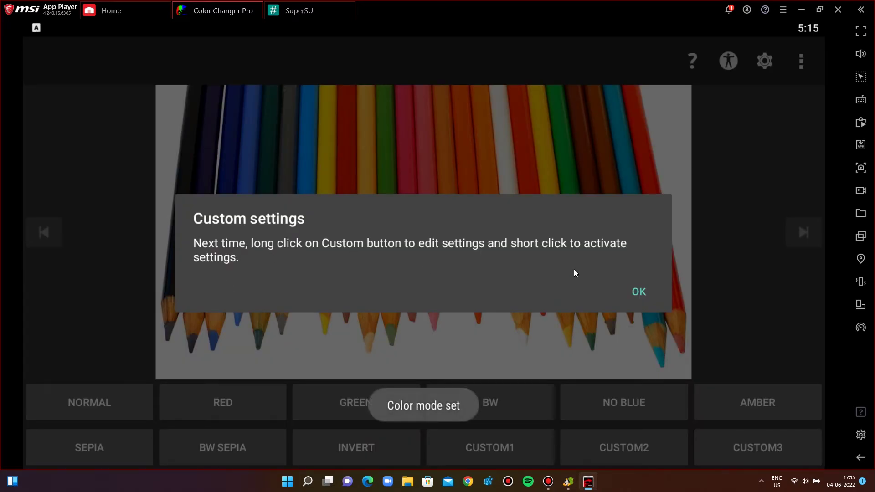
click(640, 293)
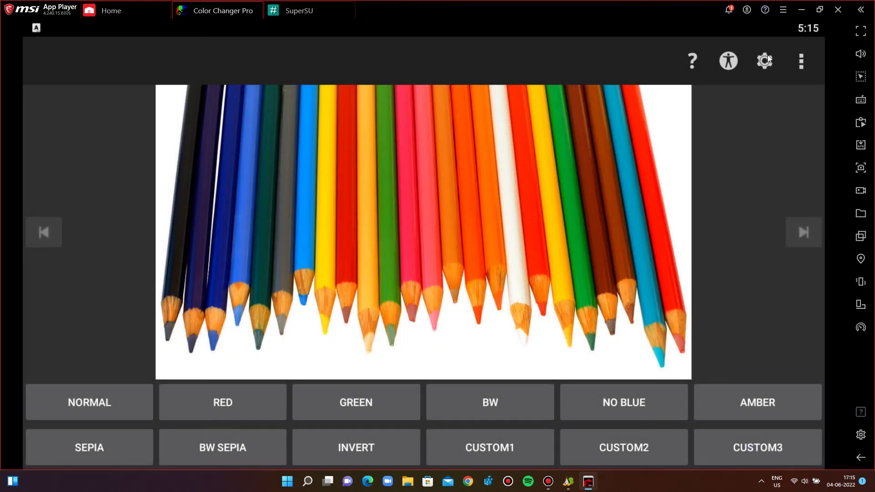
Enable Activate on boot in the Color Changer Pro settings
click(767, 56)
click(732, 57)
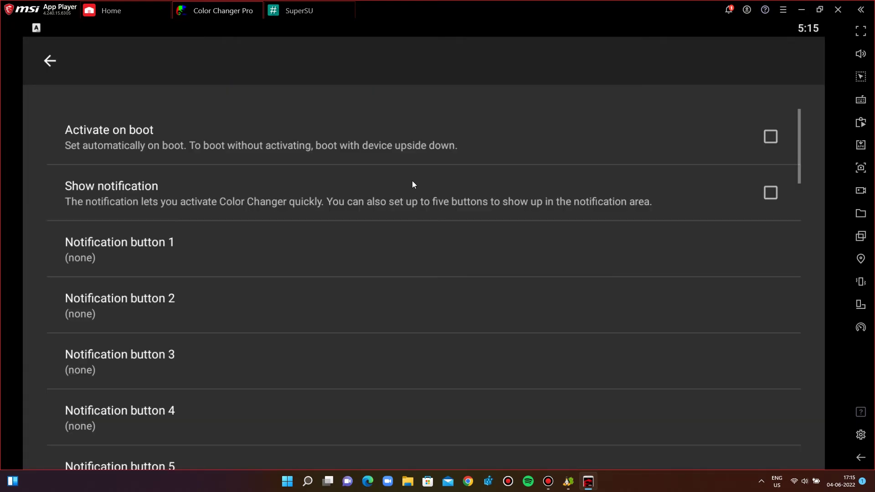
click(768, 137)
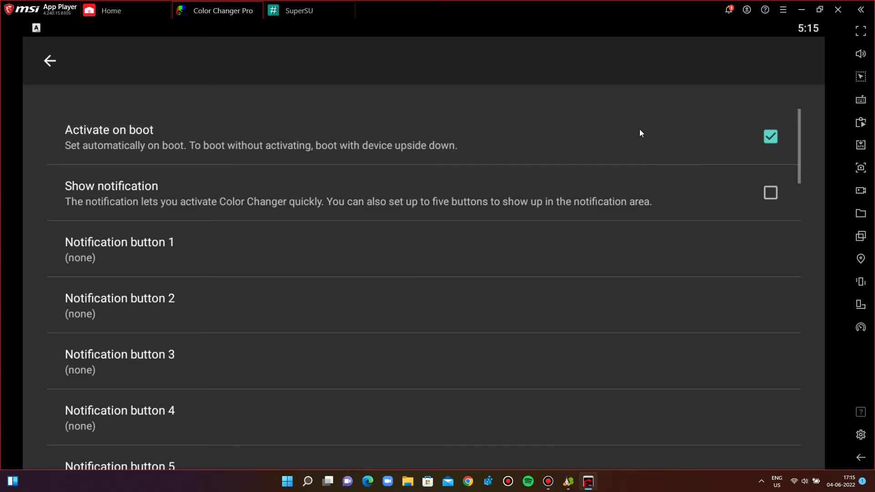